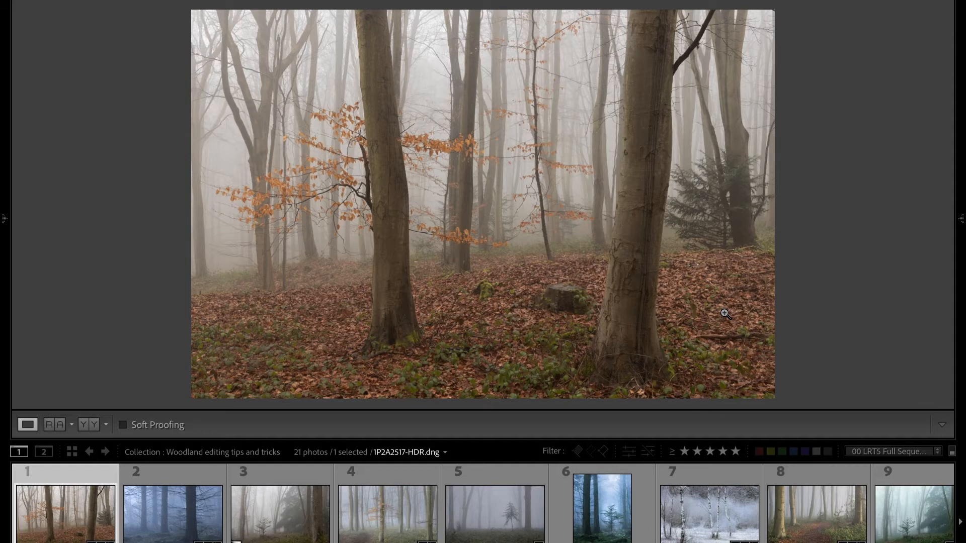
- Color grade the highlights of the misty autumn woodland photo with a subtle teal-blue tint
{"action": "left_click", "coordinate": [962, 253]}
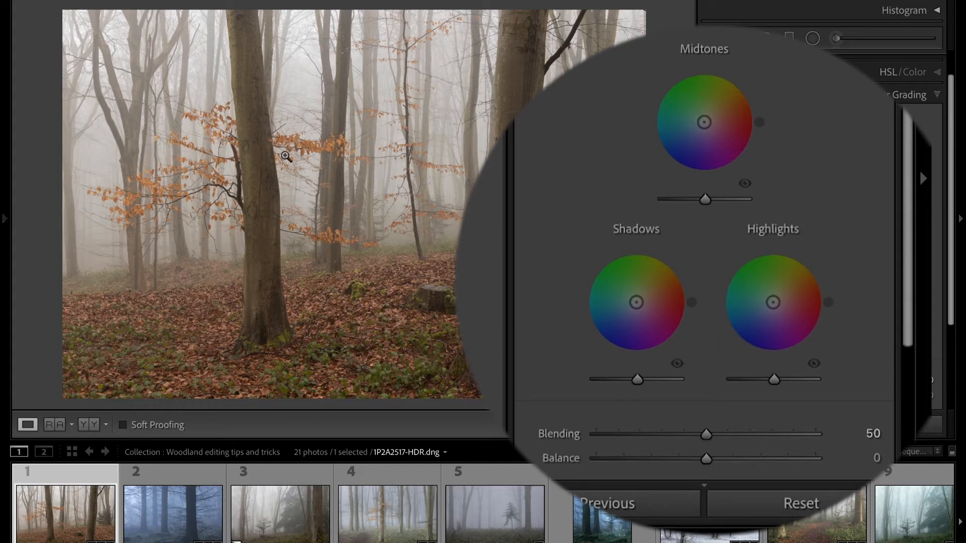
{"action": "left_click_drag", "start_coordinate": [786, 306], "coordinate": [764, 306]}
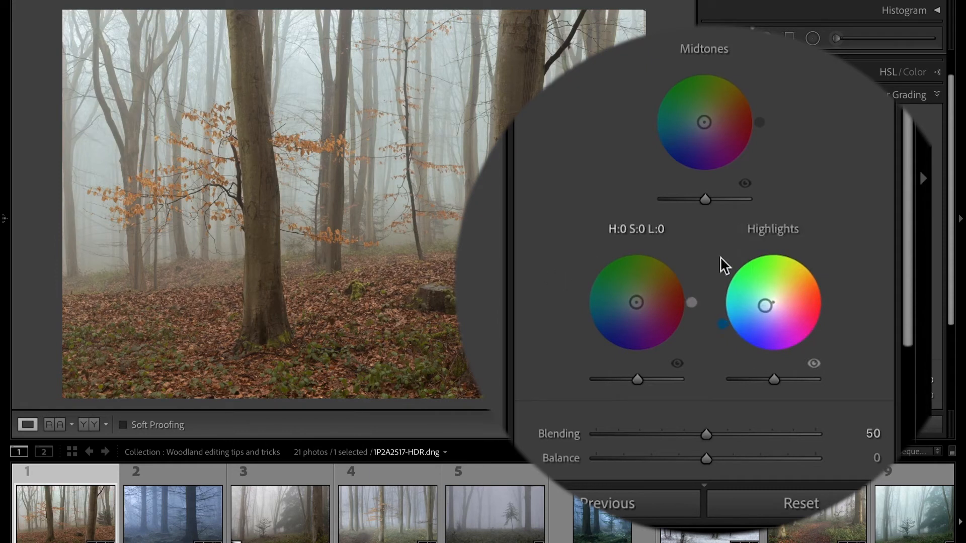
{"action": "left_click_drag", "start_coordinate": [720, 324], "coordinate": [720, 317]}
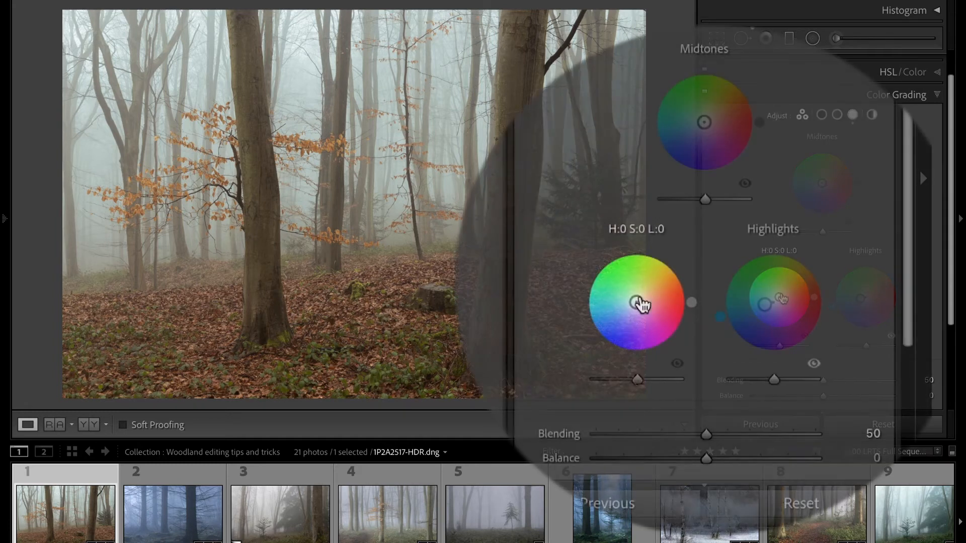
- Add a slight warm orange tint to the shadows of the autumn woodland photo using color grading
{"action": "left_click_drag", "start_coordinate": [637, 303], "coordinate": [686, 277]}
{"action": "double_click", "coordinate": [641, 303]}
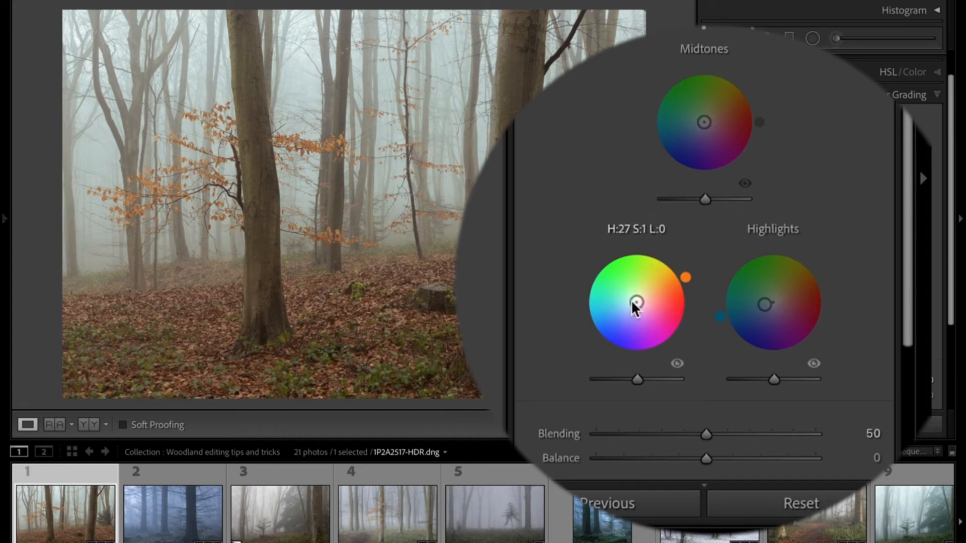
{"action": "left_click_drag", "start_coordinate": [637, 303], "coordinate": [640, 300]}
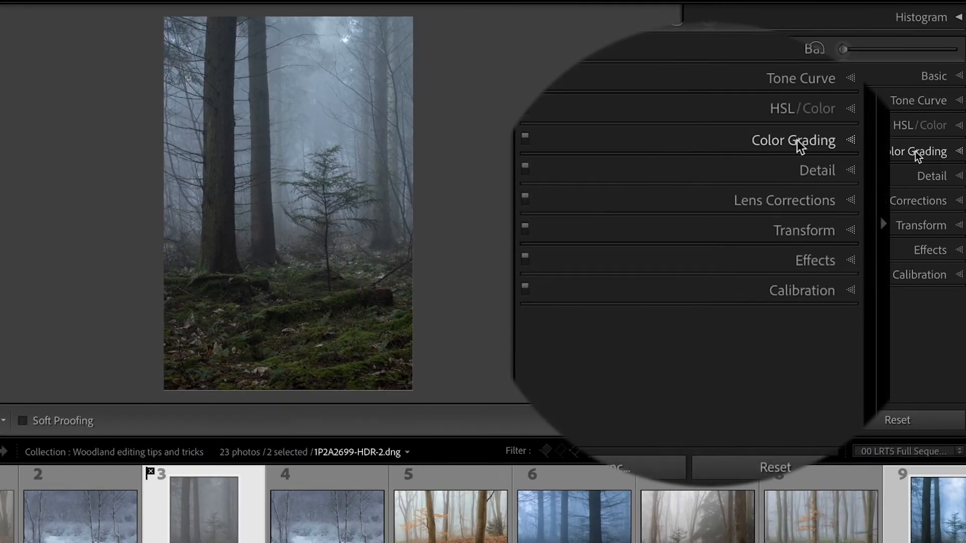
- Color grade the small conifer photo with blue highlights and teal shadows, and shift its midtones toward teal
{"action": "left_click", "coordinate": [914, 153]}
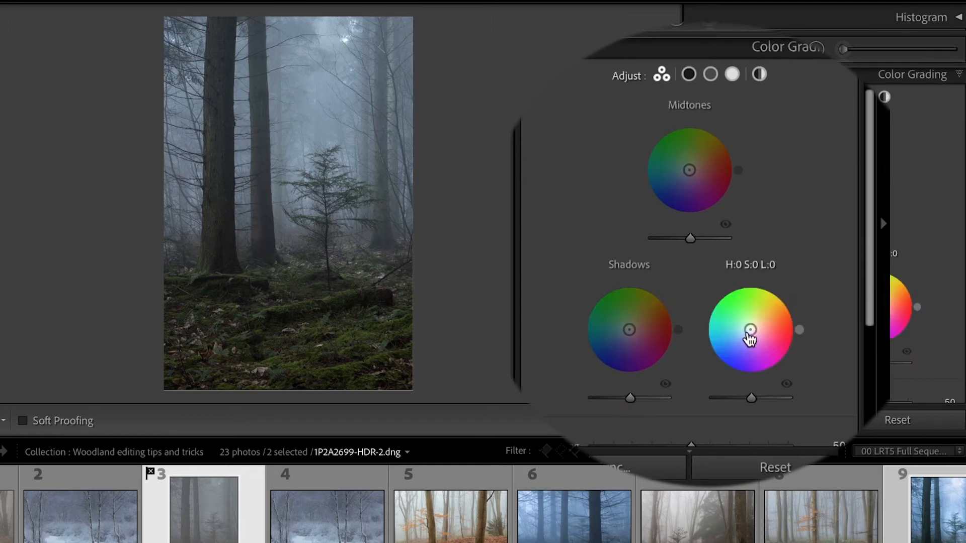
{"action": "left_click_drag", "start_coordinate": [750, 330], "coordinate": [740, 337]}
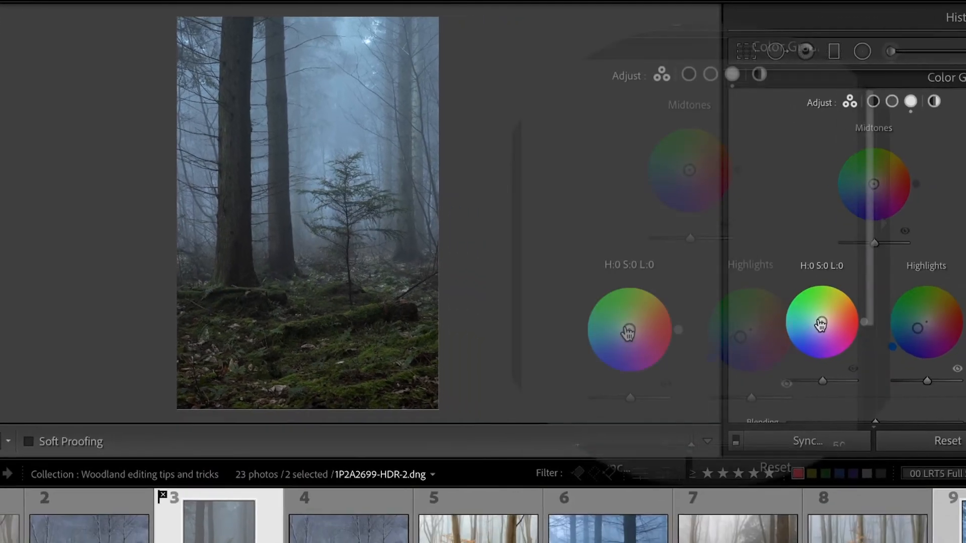
{"action": "left_click_drag", "start_coordinate": [876, 343], "coordinate": [868, 343]}
{"action": "left_click_drag", "start_coordinate": [581, 334], "coordinate": [581, 321]}
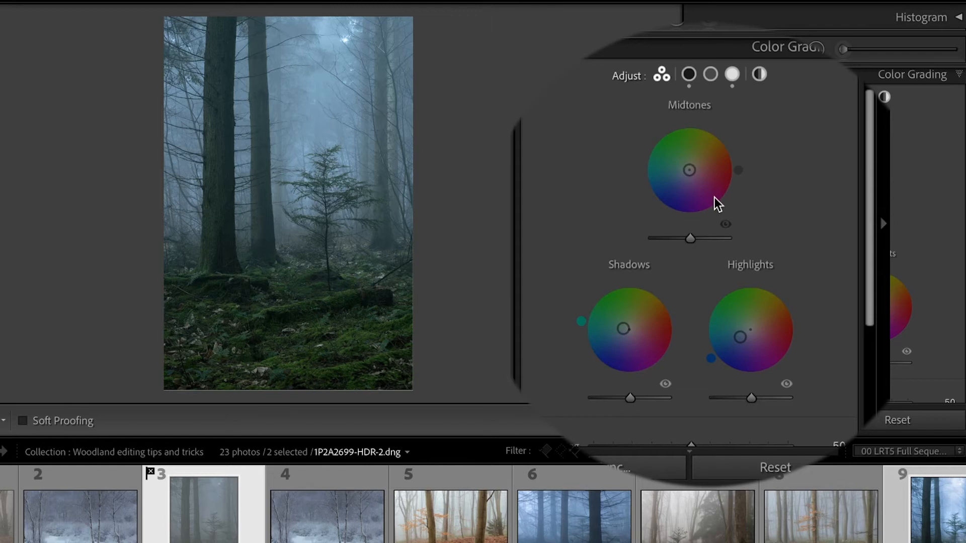
{"action": "left_click_drag", "start_coordinate": [689, 170], "coordinate": [640, 169]}
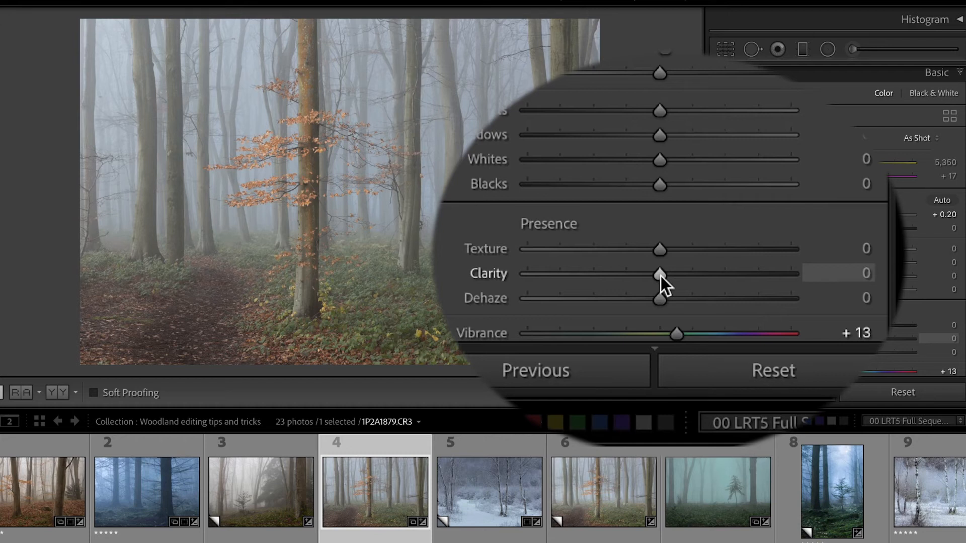
- Try strong Clarity on the orange-leaf woodland photo, from high positive values through +39 down to −89
{"action": "left_click_drag", "start_coordinate": [660, 276], "coordinate": [750, 271]}
{"action": "left_click_drag", "start_coordinate": [890, 336], "coordinate": [880, 337]}
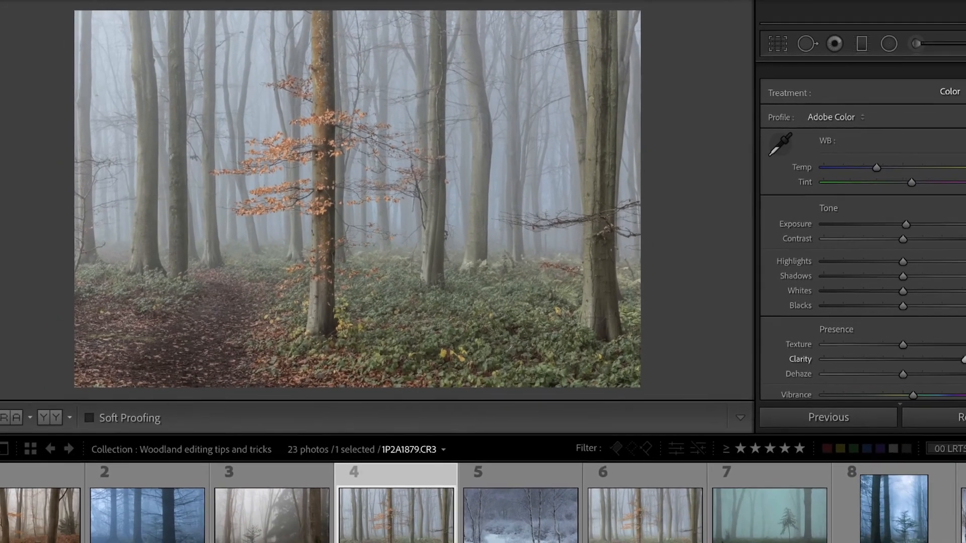
{"action": "left_click_drag", "start_coordinate": [963, 360], "coordinate": [934, 360]}
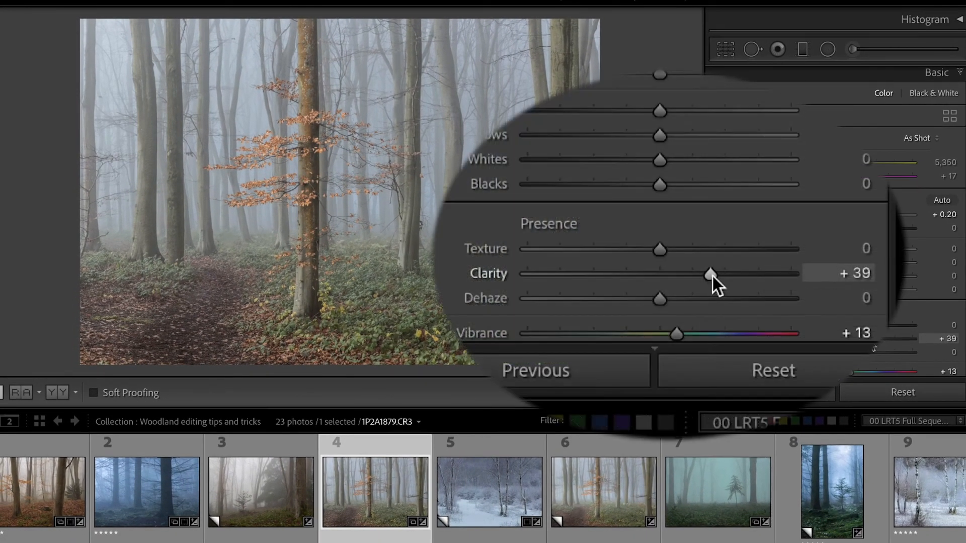
{"action": "left_click_drag", "start_coordinate": [713, 276], "coordinate": [654, 268]}
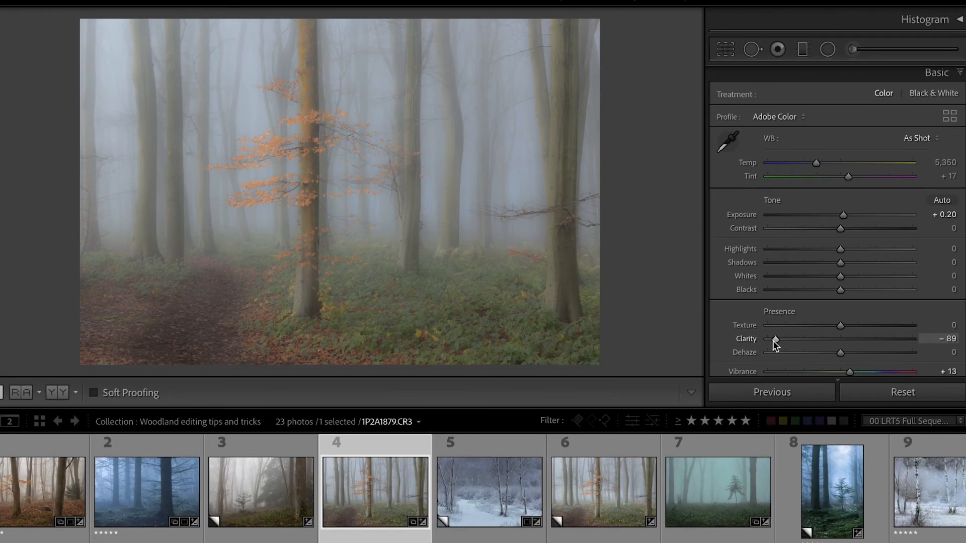
- Set Clarity to −5 and Dehaze to −3 for the orange-leaf woodland photo
{"action": "left_click_drag", "start_coordinate": [773, 340], "coordinate": [835, 340]}
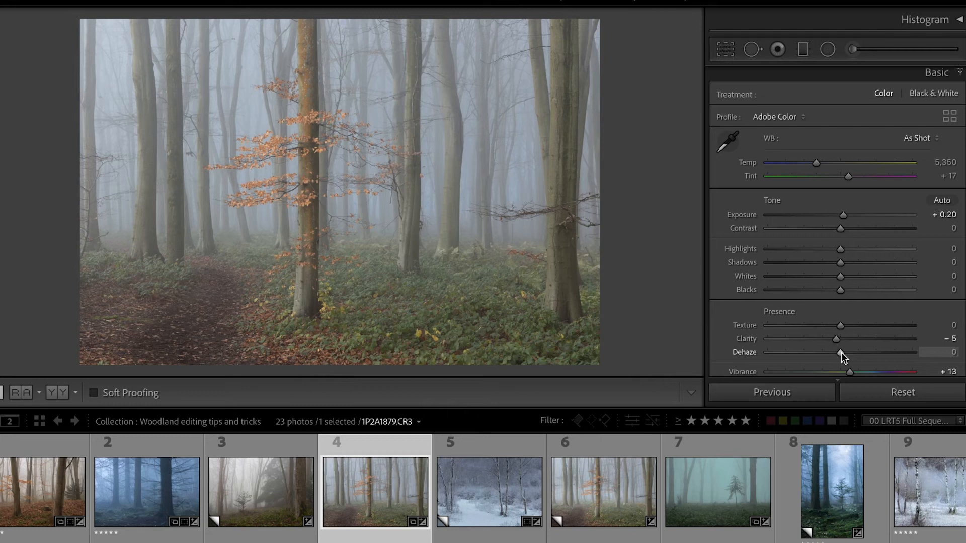
{"action": "left_click_drag", "start_coordinate": [841, 352], "coordinate": [839, 352]}
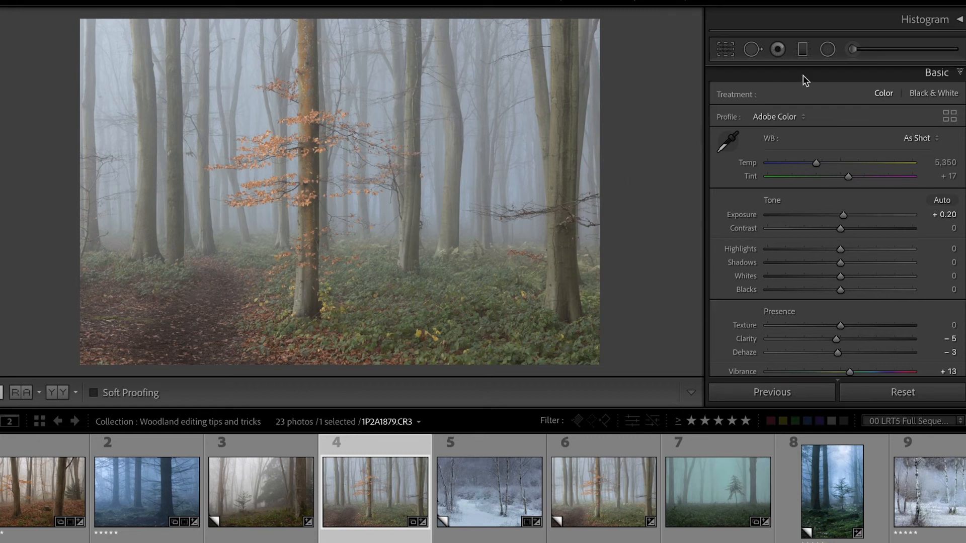
- Draw a wide, flat radial filter along the misty tree bases and move it toward the middle of the woodland
{"action": "left_click", "coordinate": [828, 49]}
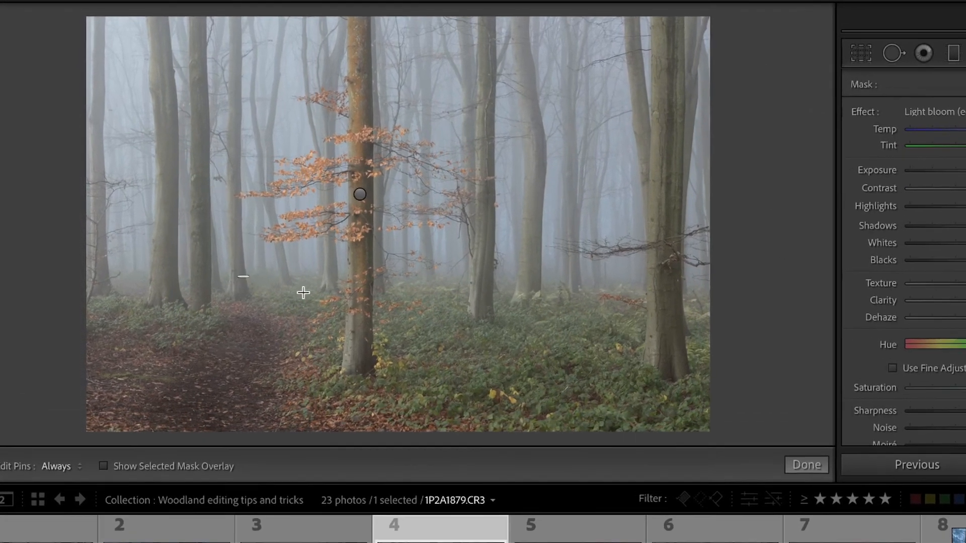
{"action": "left_click_drag", "start_coordinate": [303, 292], "coordinate": [460, 318]}
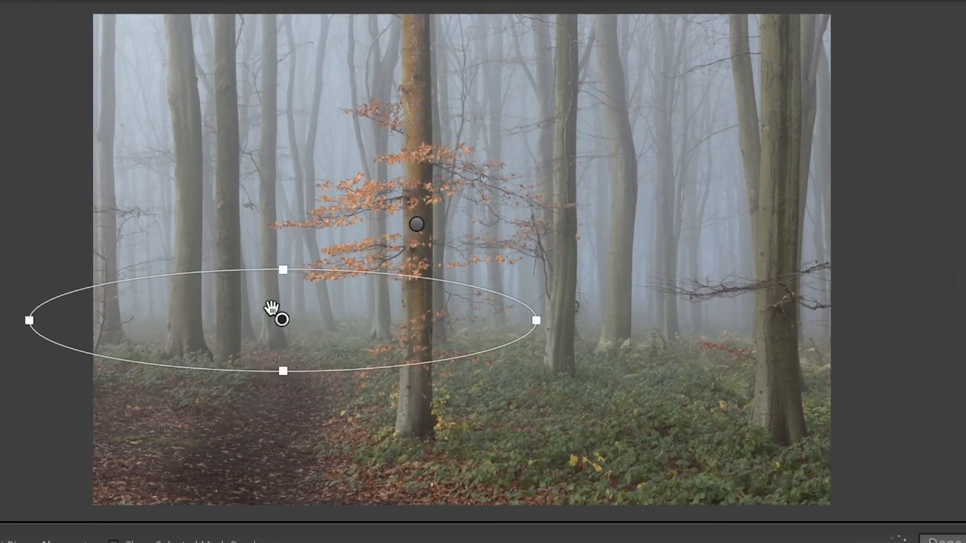
{"action": "left_click_drag", "start_coordinate": [283, 324], "coordinate": [369, 312]}
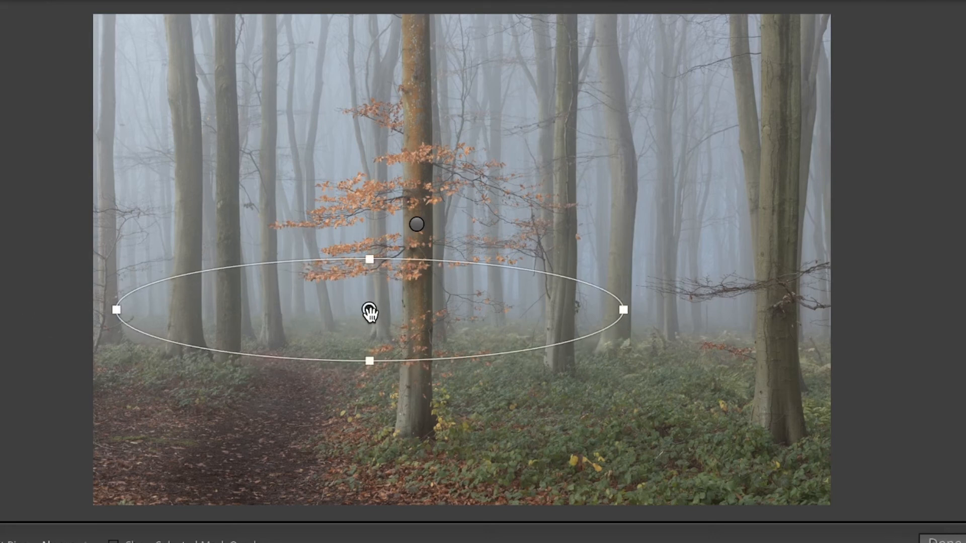
{"action": "mouse_move", "coordinate": [370, 313]}
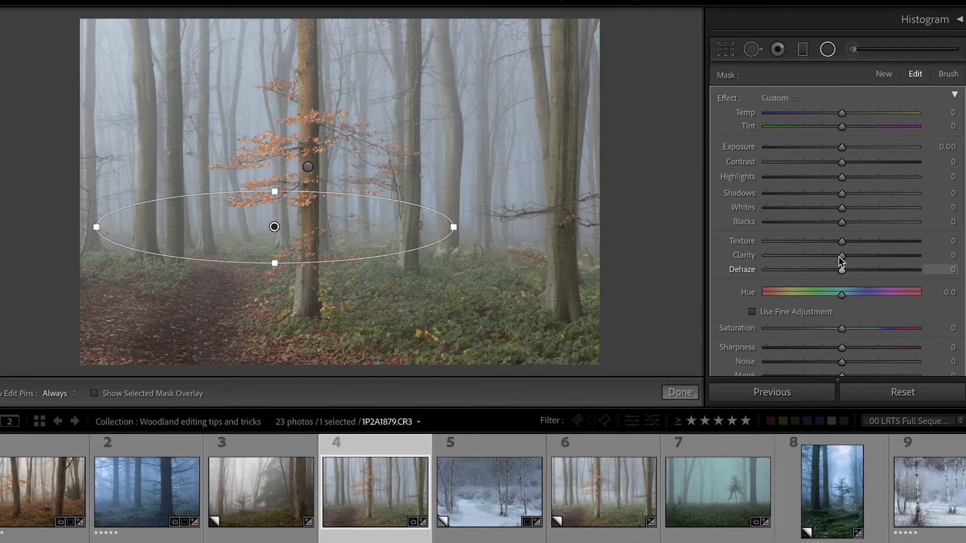
- Set the radial mask's Clarity to −11, Dehaze to −10 and Whites to 8, widening it and centring it on the orange-leaved tree
{"action": "left_click_drag", "start_coordinate": [709, 337], "coordinate": [695, 360]}
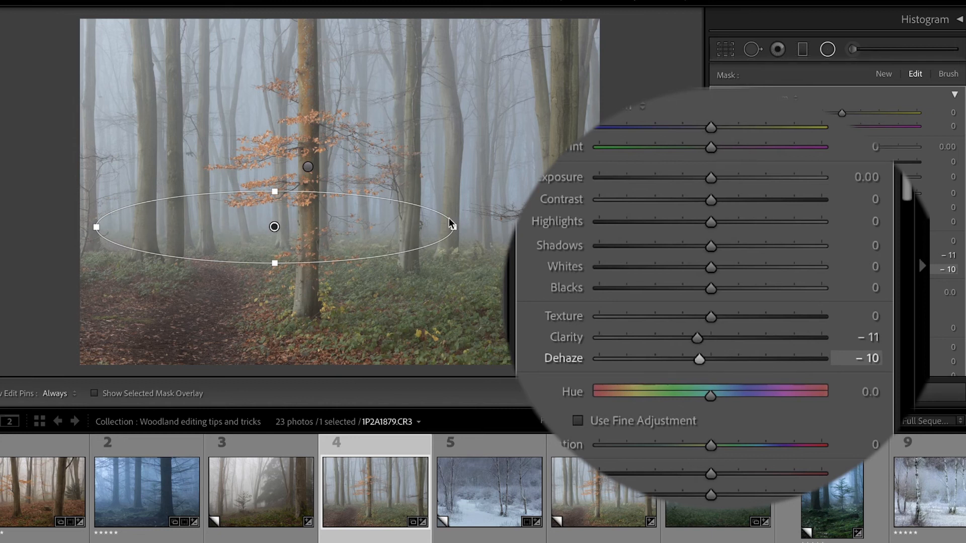
{"action": "left_click_drag", "start_coordinate": [452, 227], "coordinate": [507, 223]}
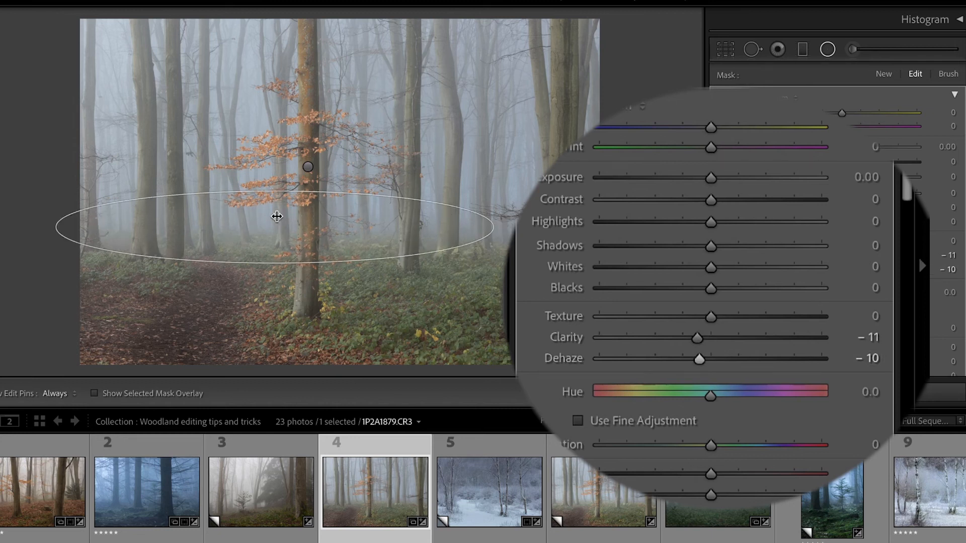
{"action": "left_click_drag", "start_coordinate": [274, 225], "coordinate": [307, 223]}
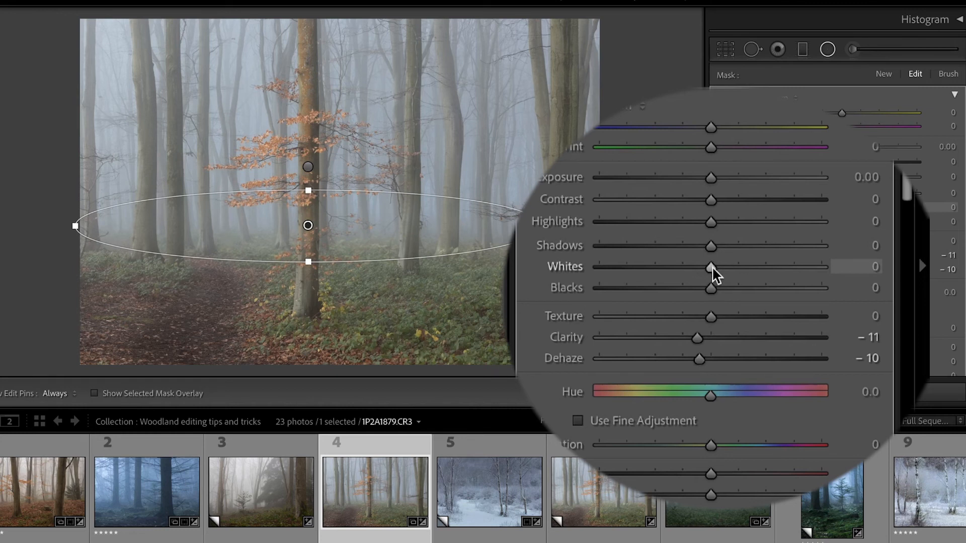
{"action": "left_click_drag", "start_coordinate": [711, 267], "coordinate": [725, 275]}
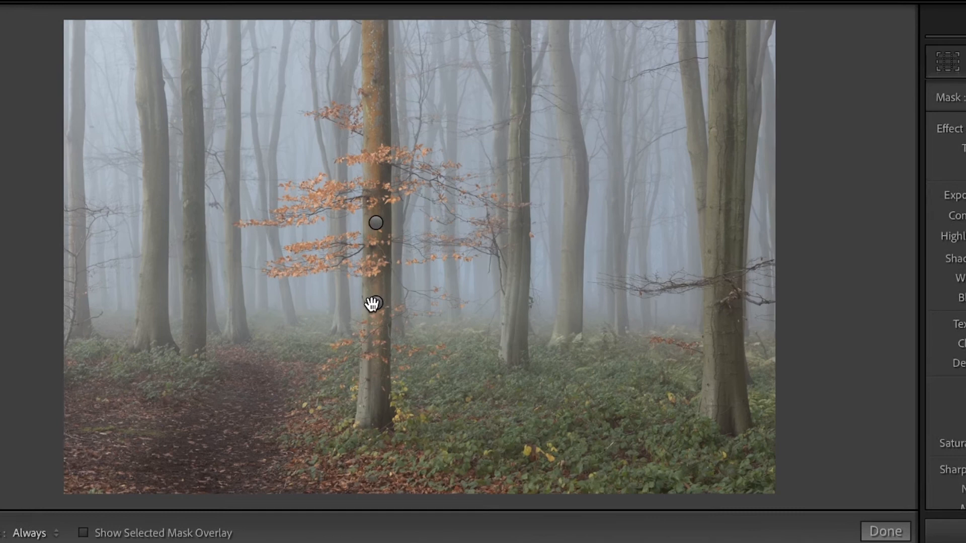
- Delete the wide radial mask to compare the photo without it, and undo the deletion
{"action": "left_click", "coordinate": [372, 305]}
{"action": "key", "text": "Delete"}
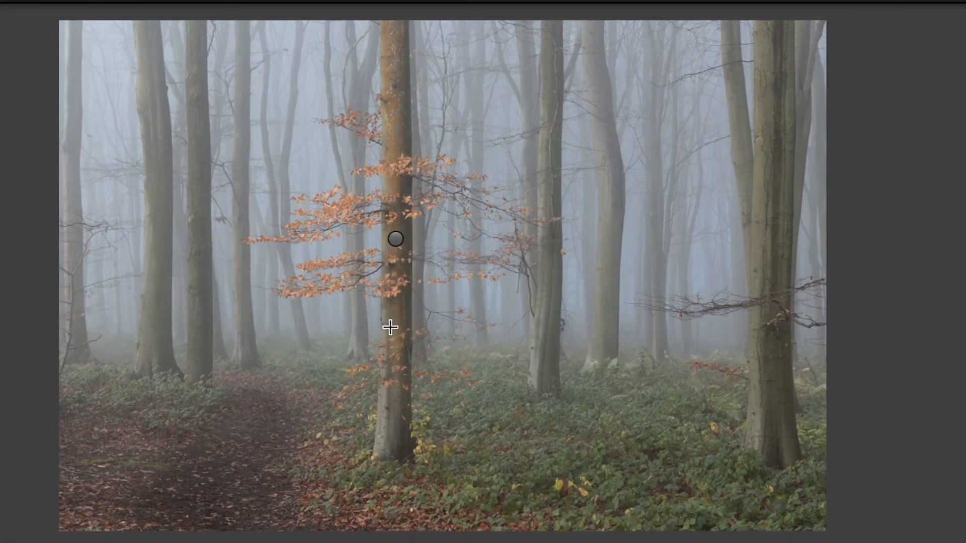
{"action": "key", "text": "ctrl+z"}
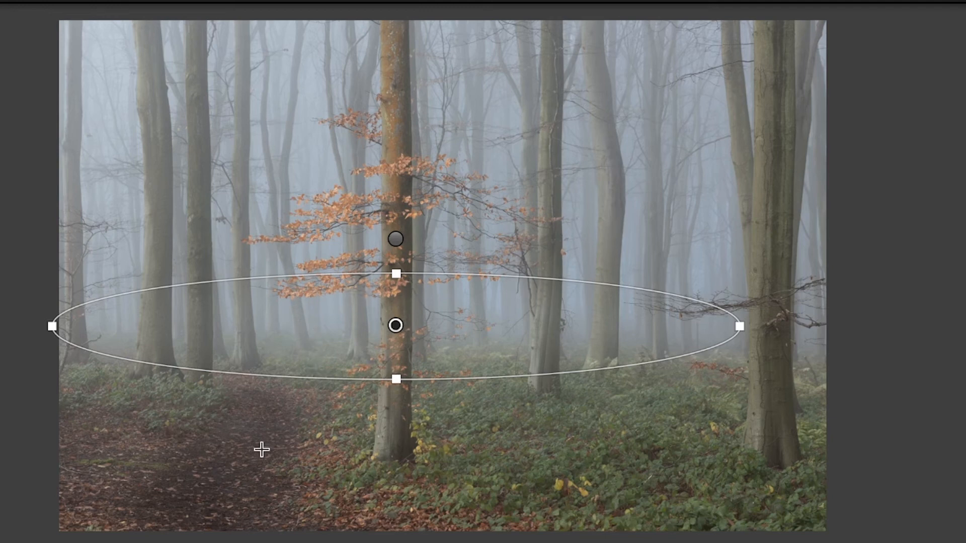
- Restrict the radial mask with a Color range mask sampled from the blue fog between the trunks
{"action": "left_click", "coordinate": [893, 388]}
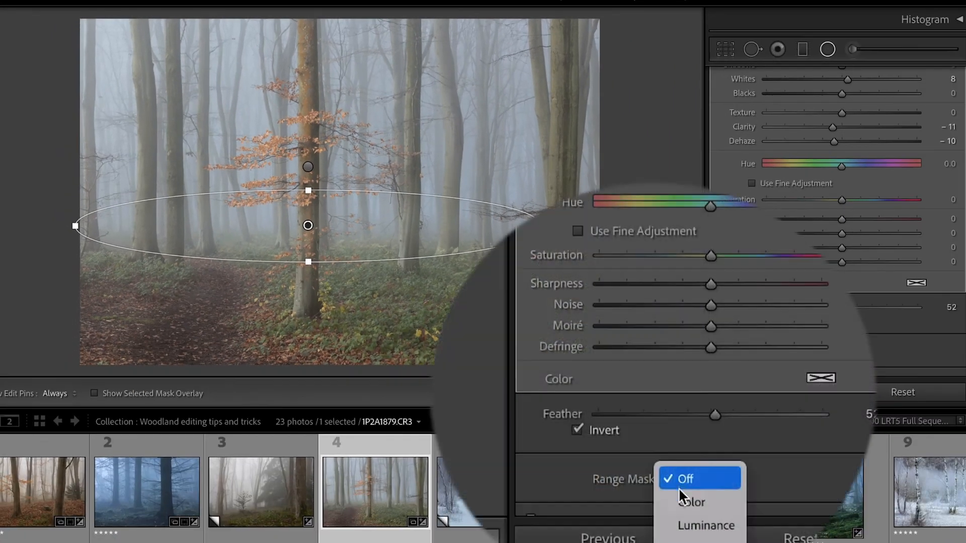
{"action": "left_click", "coordinate": [679, 494]}
{"action": "left_click", "coordinate": [561, 462]}
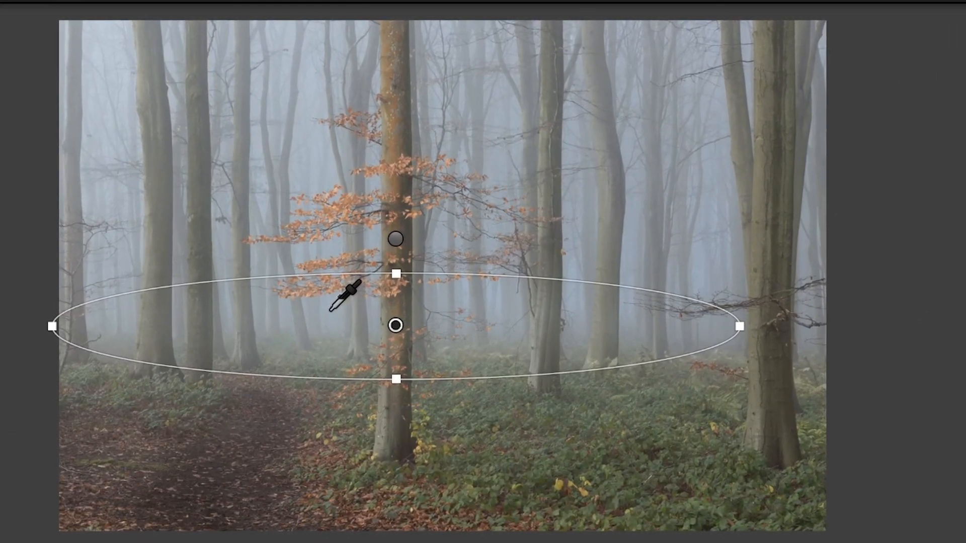
{"action": "left_click", "coordinate": [330, 310]}
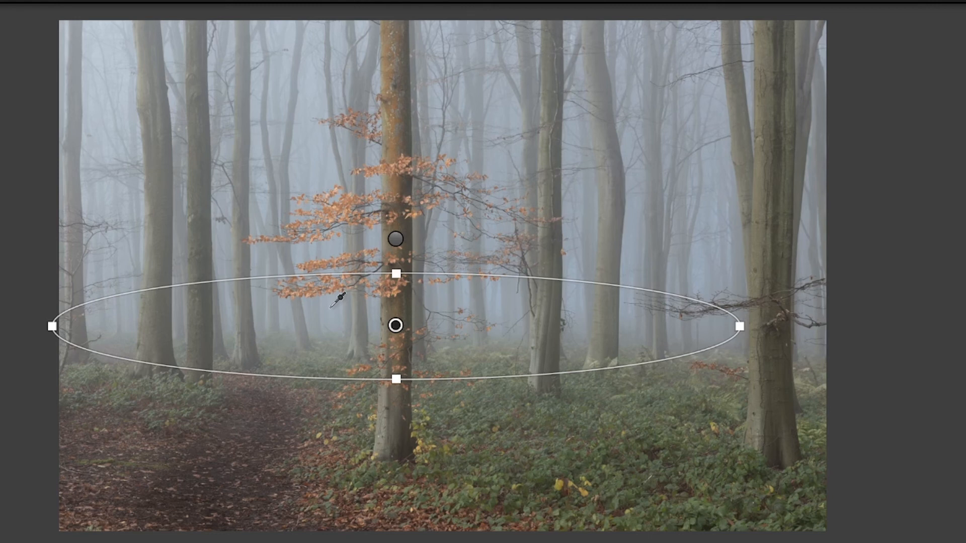
- Check the effect of the range-limited radial mask by deleting it and undoing the deletion
{"action": "key", "text": "Delete"}
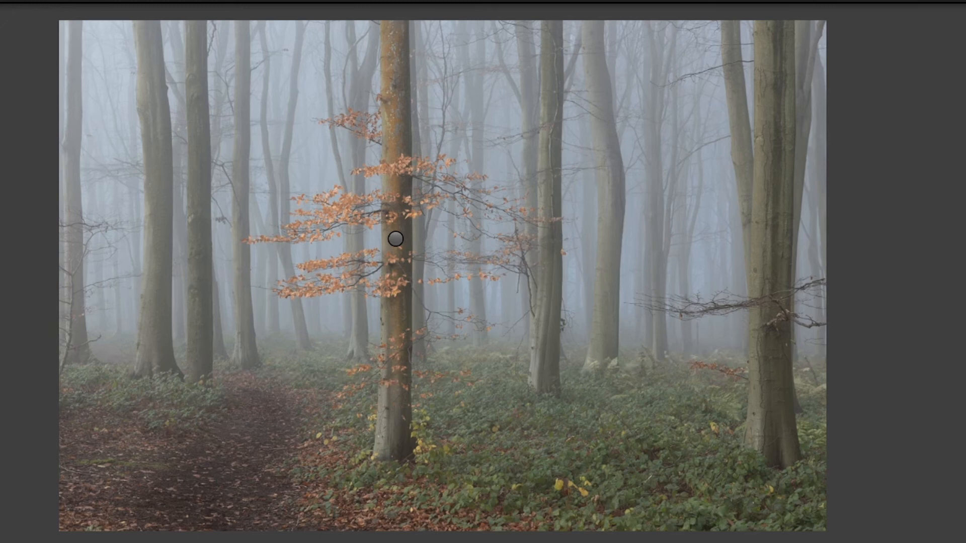
{"action": "key", "text": "ctrl+z"}
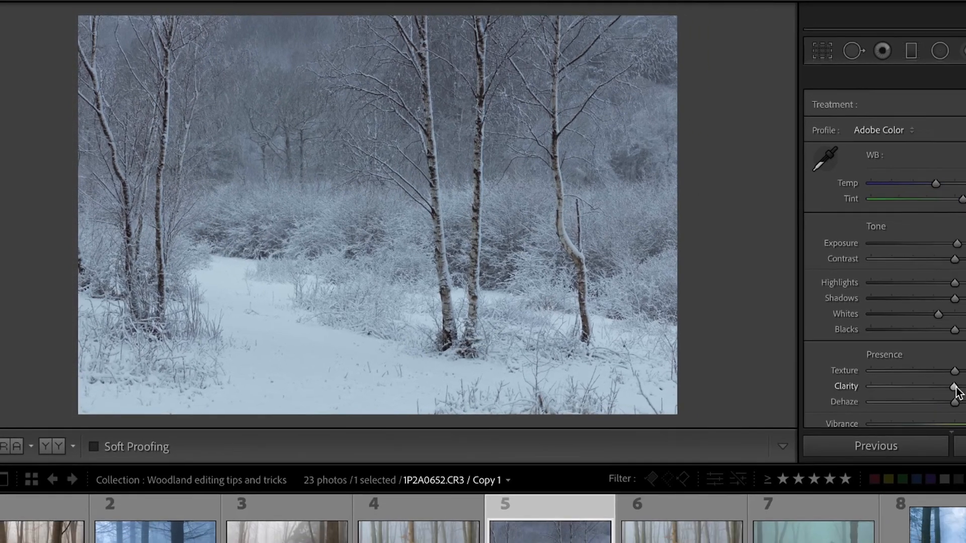
- Set Clarity to −6 and Dehaze to −8 for the snowy birch photo
{"action": "left_click_drag", "start_coordinate": [955, 390], "coordinate": [951, 390]}
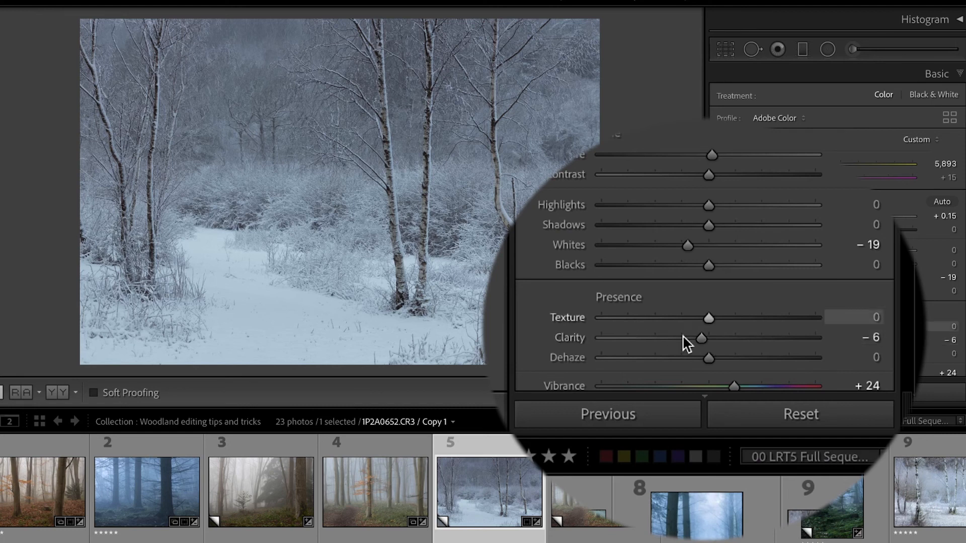
{"action": "left_click_drag", "start_coordinate": [706, 362], "coordinate": [697, 359]}
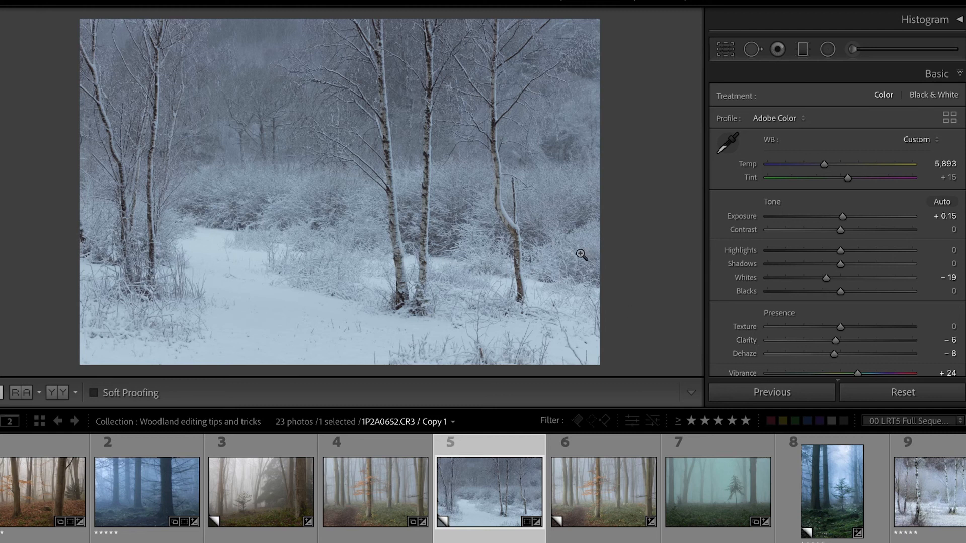
- Draw a wide radial filter over the frosted bushes behind the birches, adjusting its size and position
{"action": "left_click", "coordinate": [827, 50]}
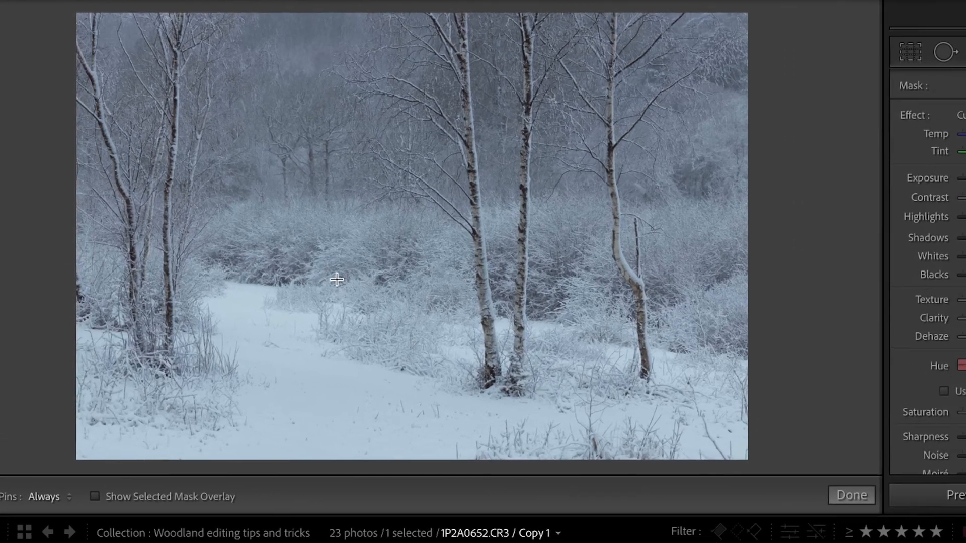
{"action": "left_click_drag", "start_coordinate": [296, 239], "coordinate": [442, 282]}
{"action": "left_click_drag", "start_coordinate": [572, 371], "coordinate": [629, 378]}
{"action": "left_click_drag", "start_coordinate": [365, 313], "coordinate": [434, 315]}
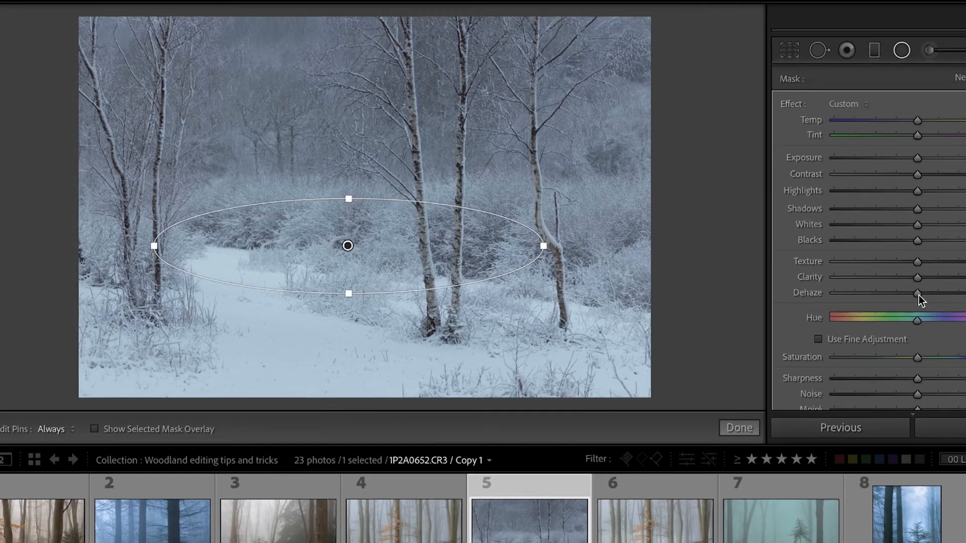
- Set the snow scene's radial mask to Dehaze −6 and Clarity −5
{"action": "left_click_drag", "start_coordinate": [917, 294], "coordinate": [913, 294]}
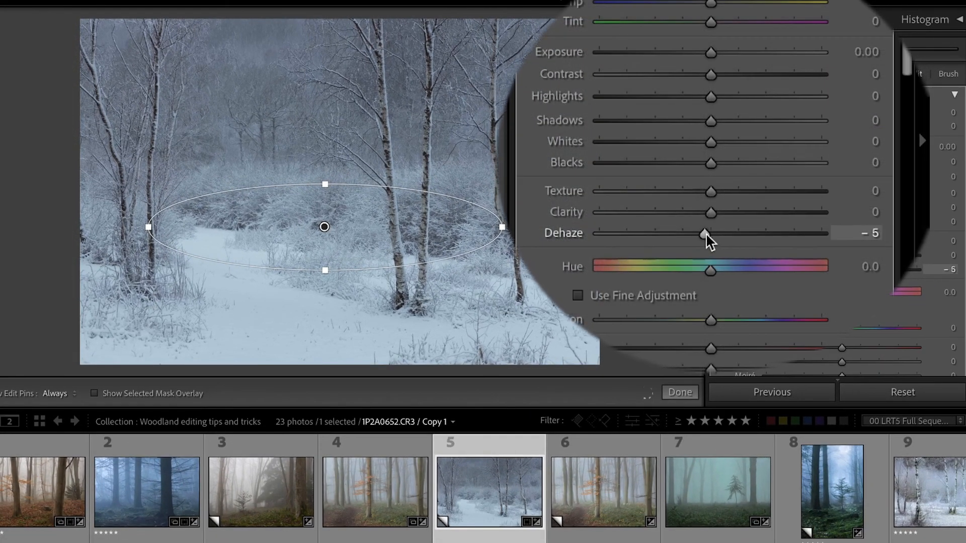
{"action": "left_click_drag", "start_coordinate": [706, 235], "coordinate": [702, 214]}
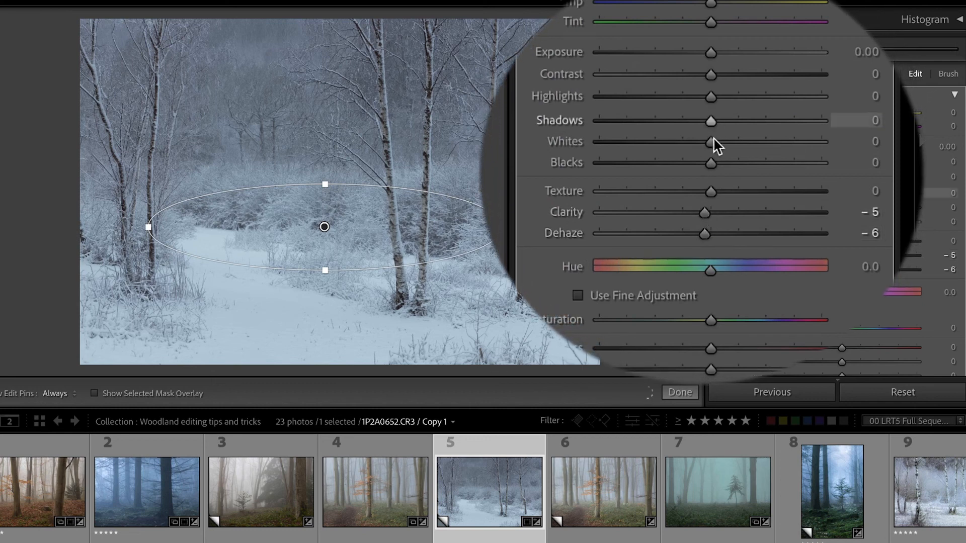
- Raise the snow scene's radial mask Whites to 8 and make its ellipse slightly taller over the bushes
{"action": "left_click_drag", "start_coordinate": [714, 139], "coordinate": [722, 139]}
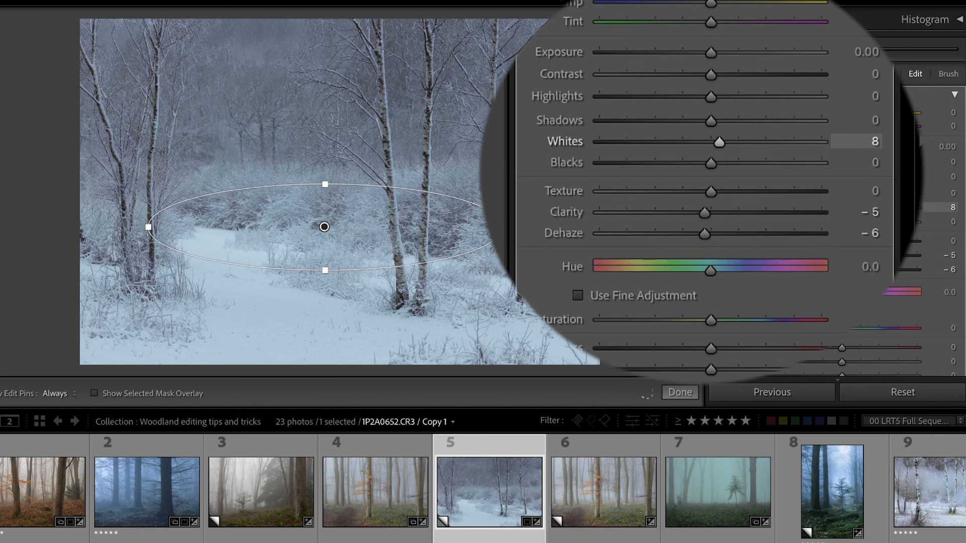
{"action": "left_click_drag", "start_coordinate": [323, 185], "coordinate": [325, 173]}
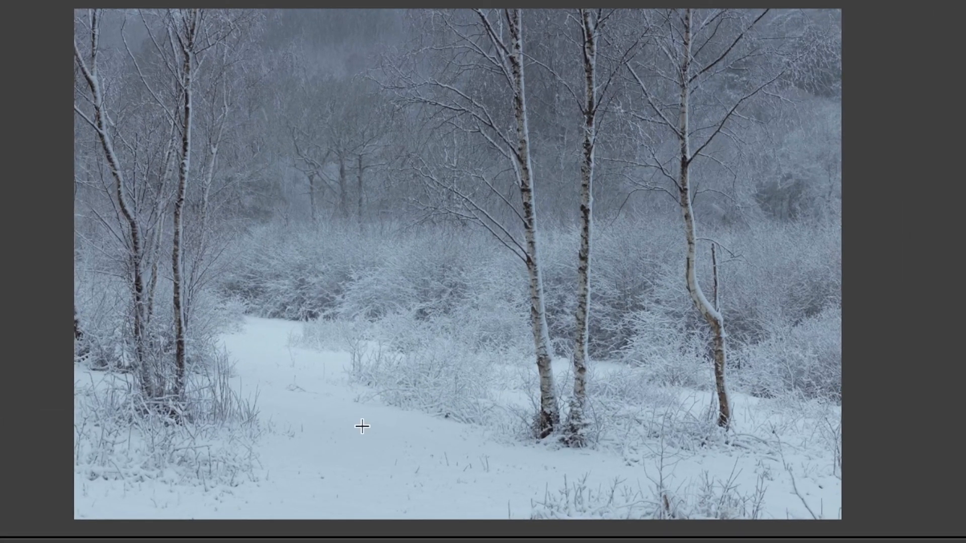
- Compare the snow scene without its radial mask by deleting the mask and undoing the deletion, and close the radial filter
{"action": "left_click", "coordinate": [434, 317]}
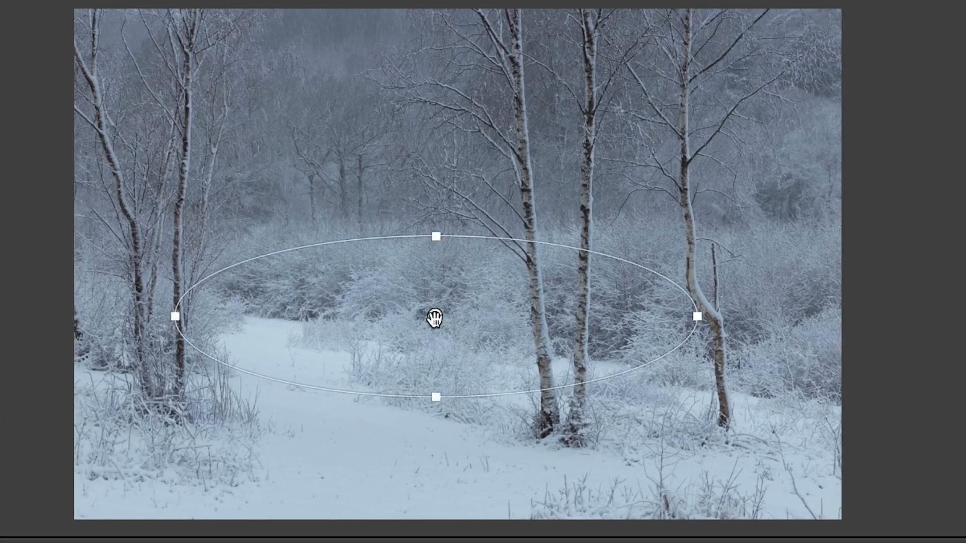
{"action": "key", "text": "Delete"}
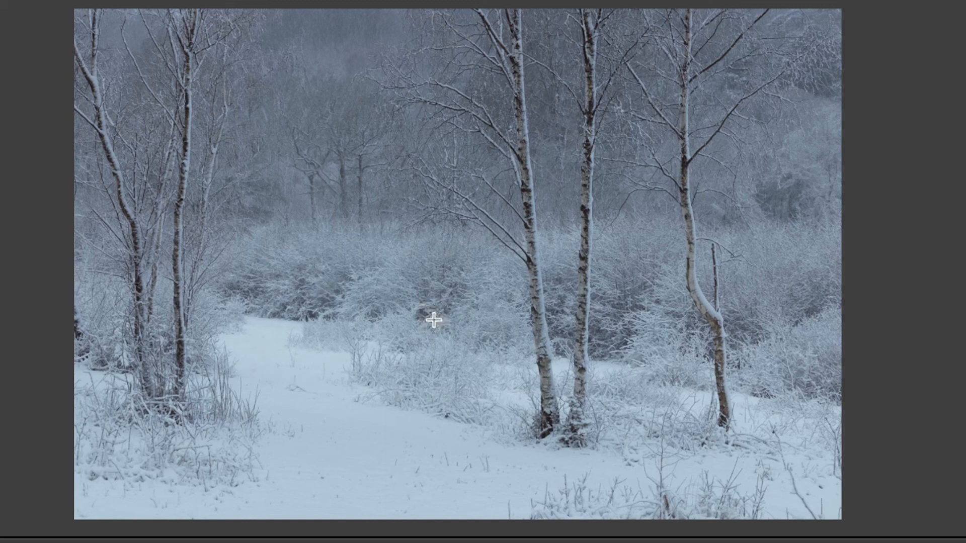
{"action": "left_click", "coordinate": [433, 319]}
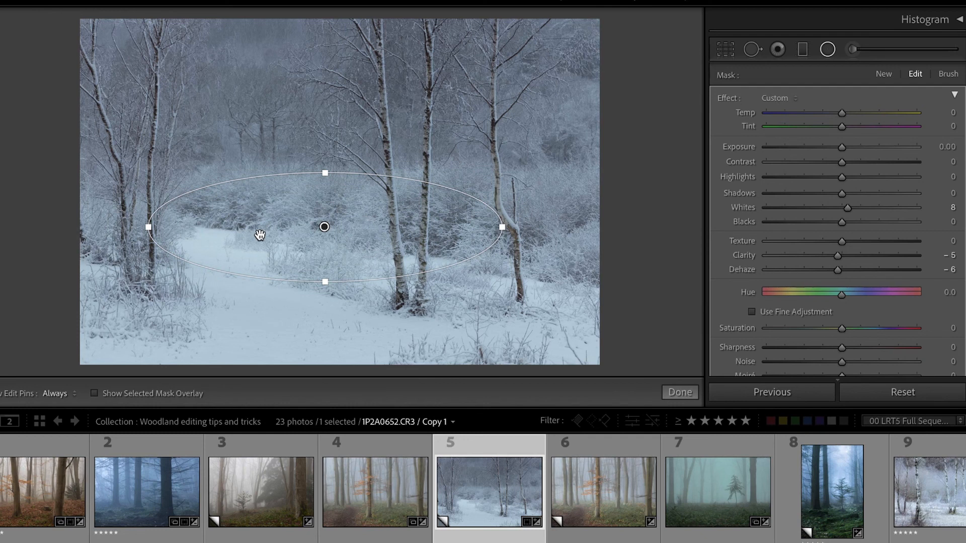
{"action": "left_click", "coordinate": [828, 54]}
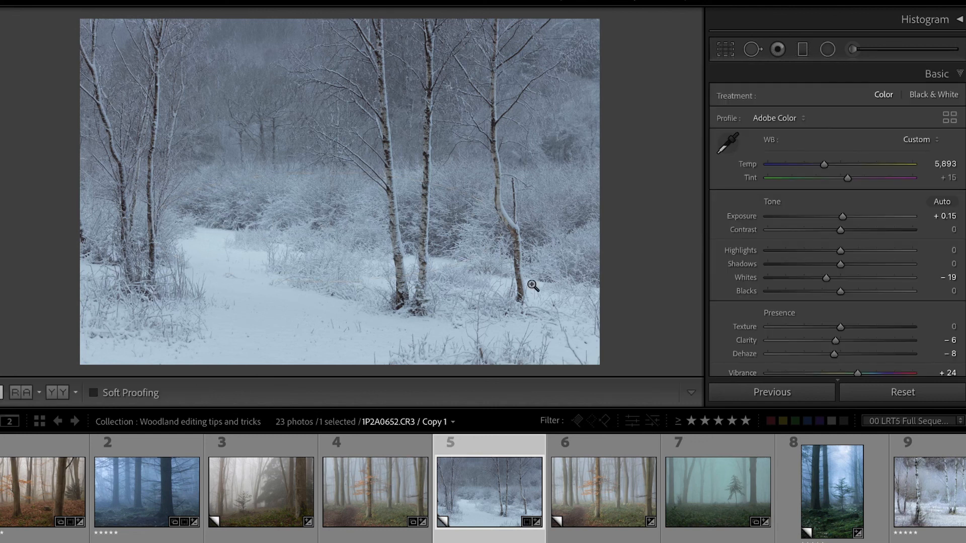